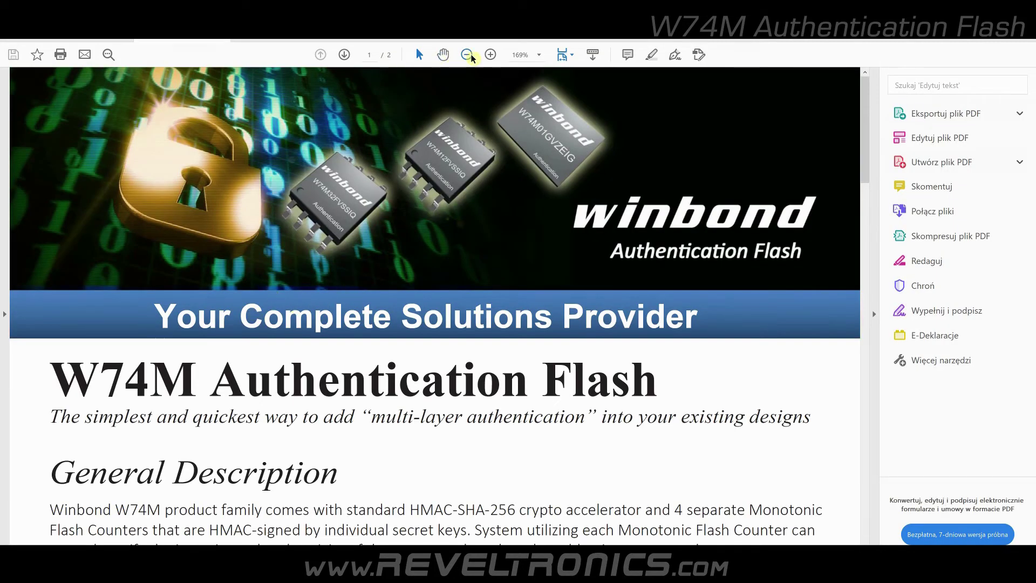
- Zoom the W74M brochure out to 125% and select 'W74M' in its heading
left_click(467, 55)
left_click(467, 54)
scroll(302, 219, "down", 1)
scroll(275, 221, "down", 2)
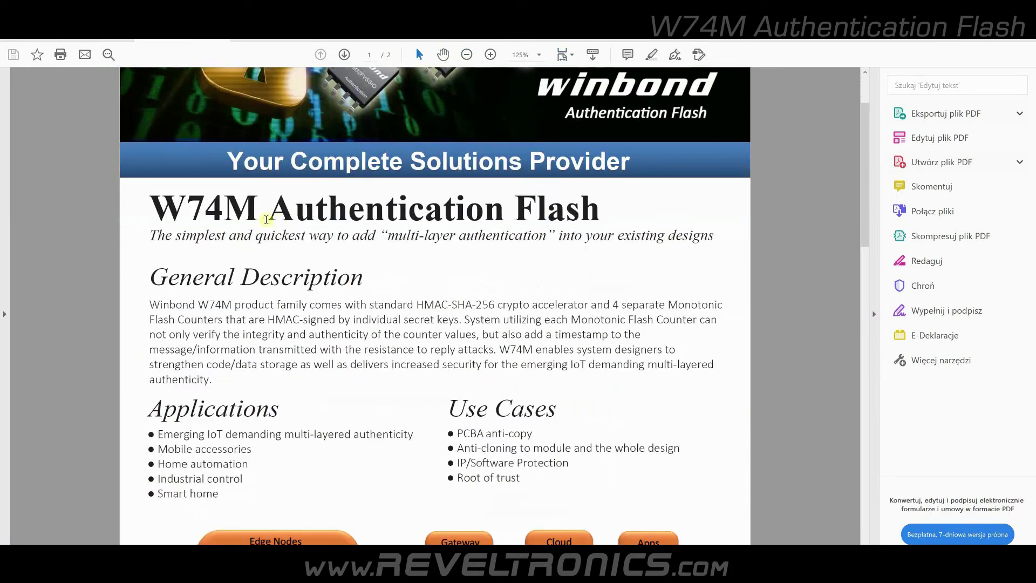
left_click_drag(152, 204, 259, 207)
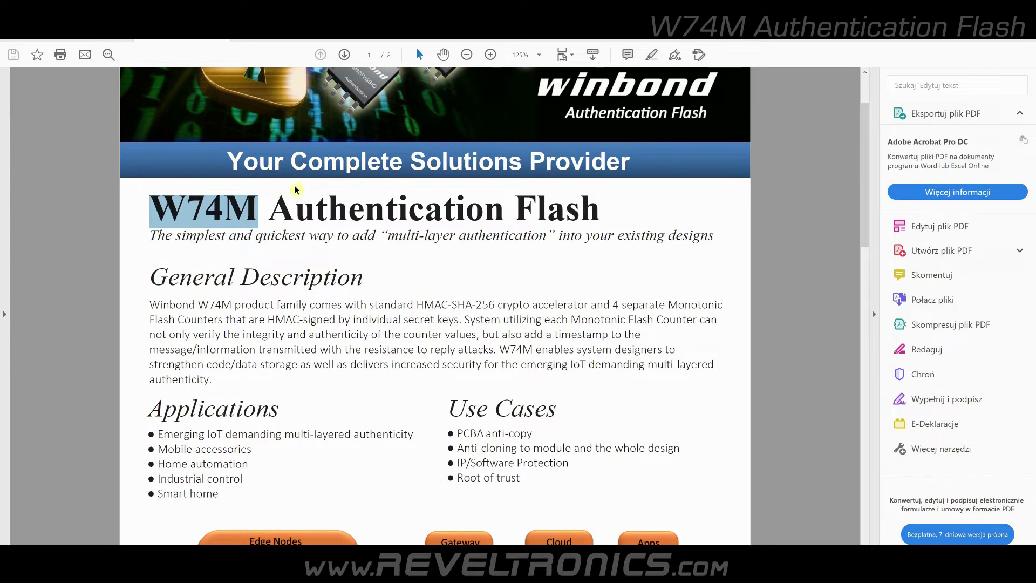
- Scroll down to the Edge Nodes, Gateway, Cloud and Apps authentication diagram
scroll(390, 390, "down", 3)
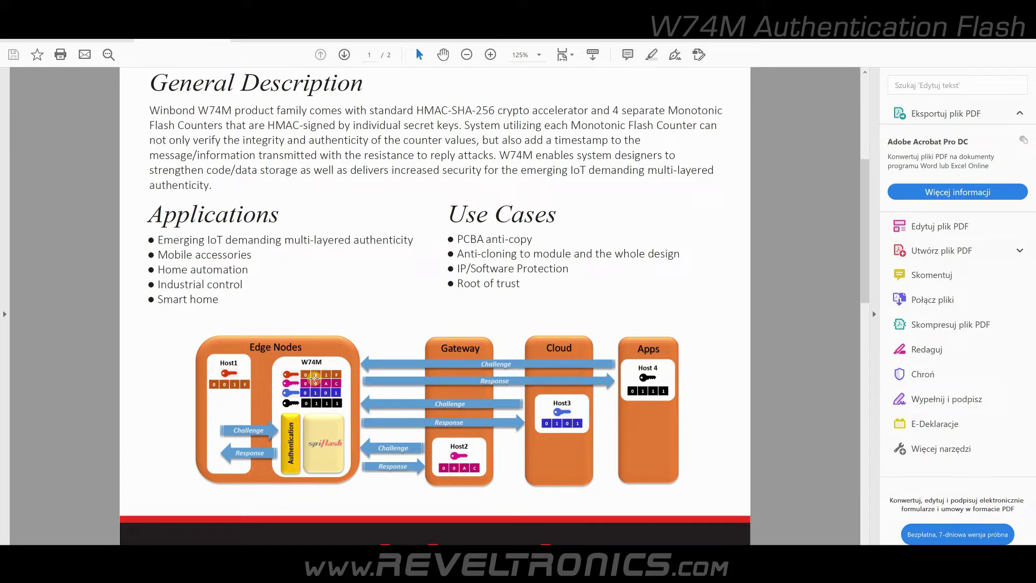
scroll(314, 380, "down", 2)
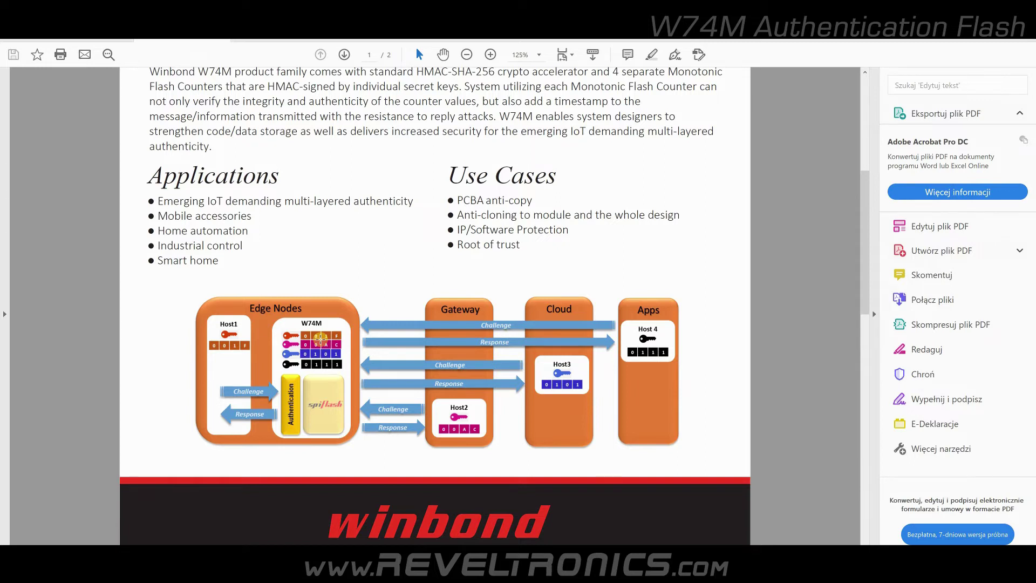
- Scroll to page 2's Package Information table and select W74M12JW in the 128Mb 1.8V row
scroll(320, 338, "down", 5)
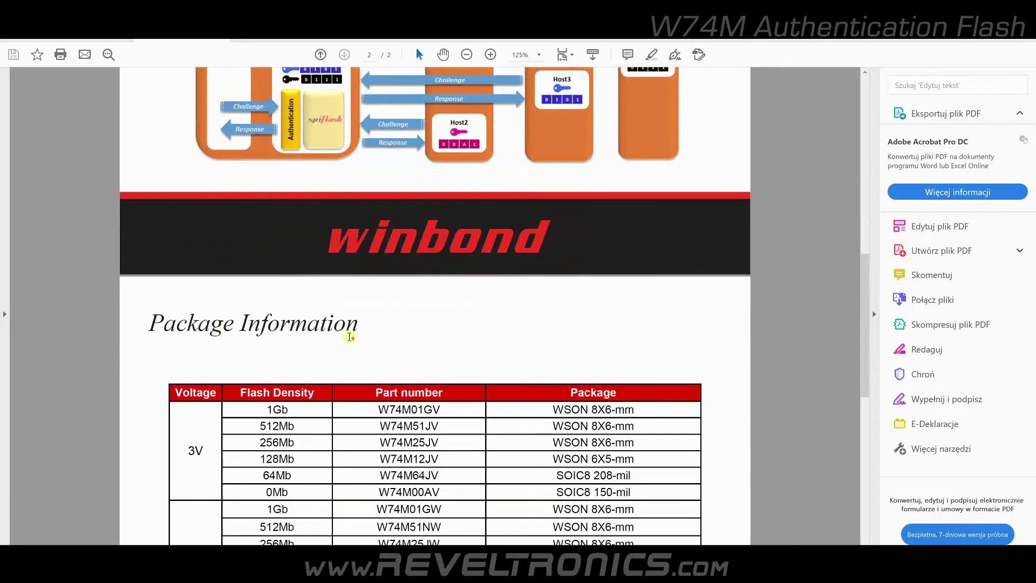
scroll(363, 330, "down", 2)
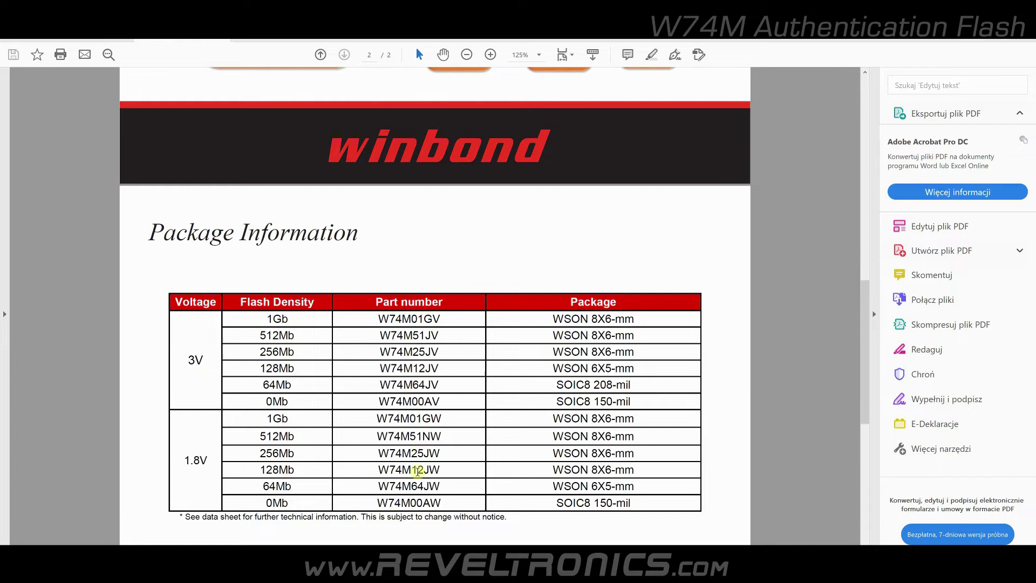
double_click(409, 469)
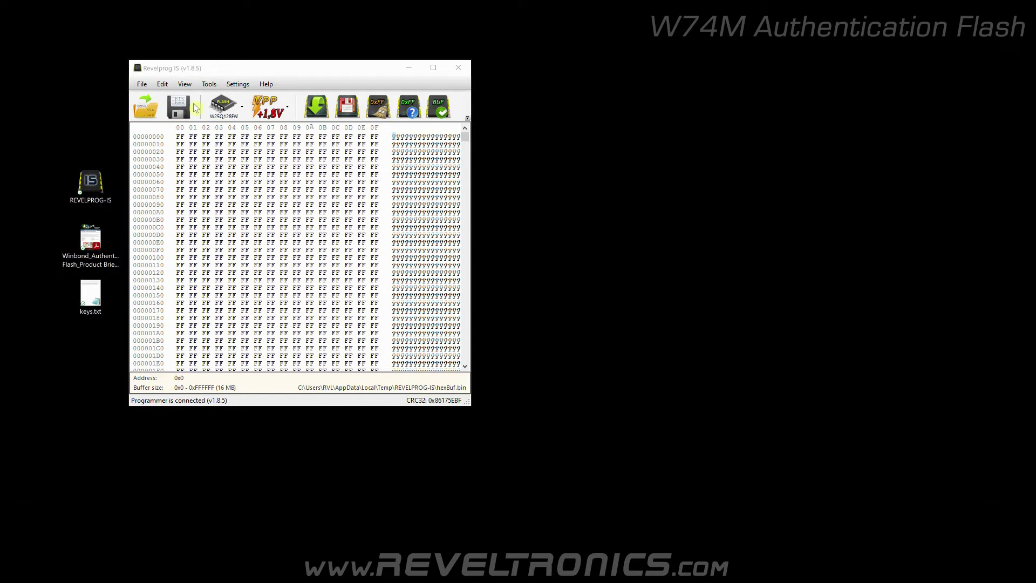
- Open Tools > FLASH SPI > W74xx Secure Authentication Flash
left_click(209, 84)
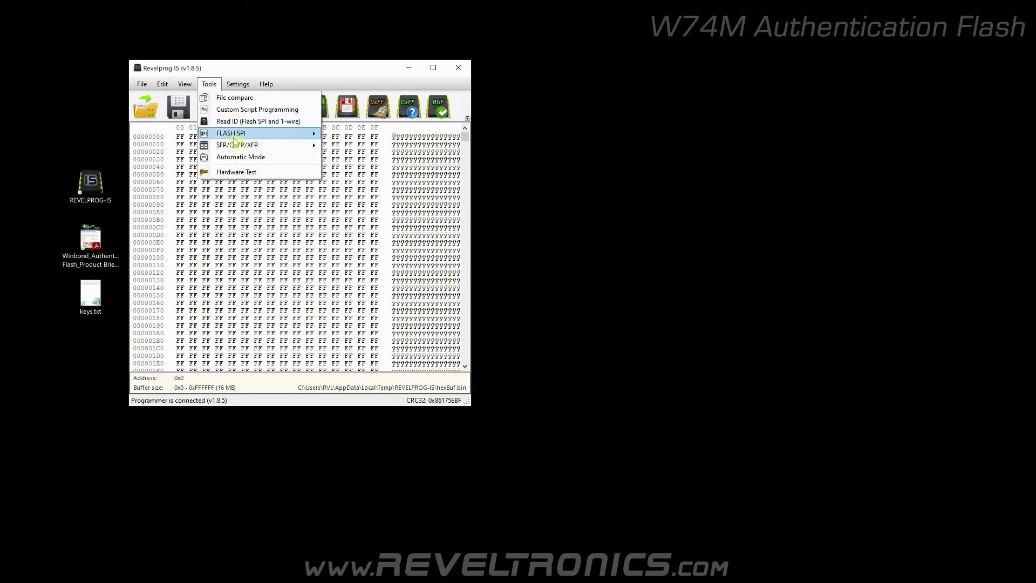
mouse_move(235, 138)
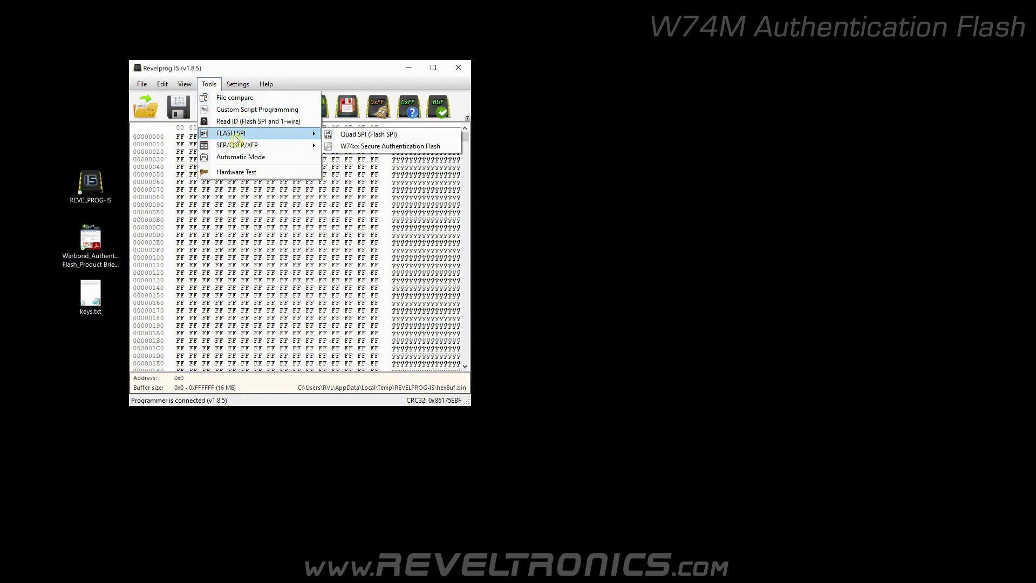
left_click(365, 148)
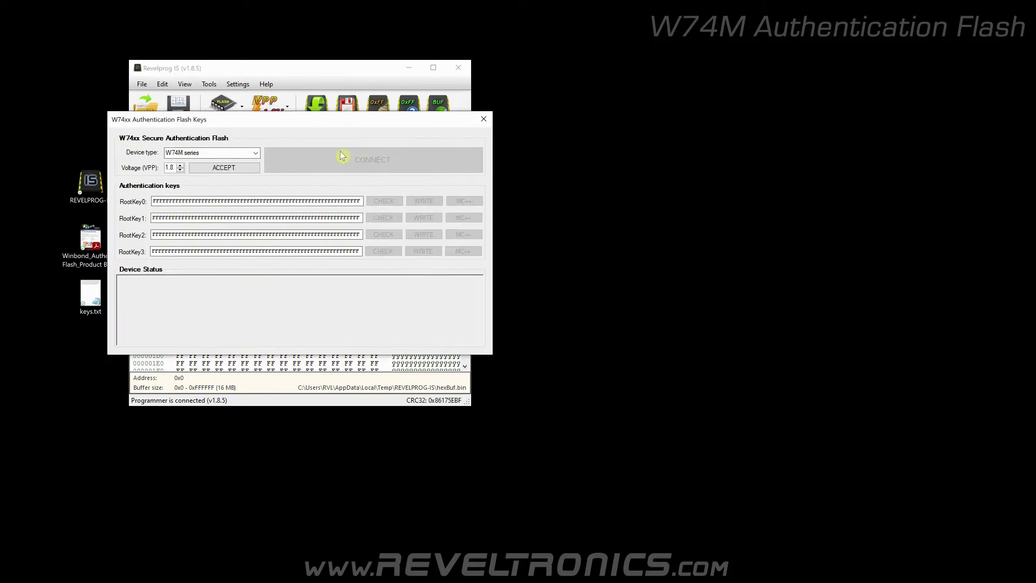
- Accept W74M series at 1.8 V, connect, and highlight the detected chip ID and W25Q128FW signature
left_click(236, 170)
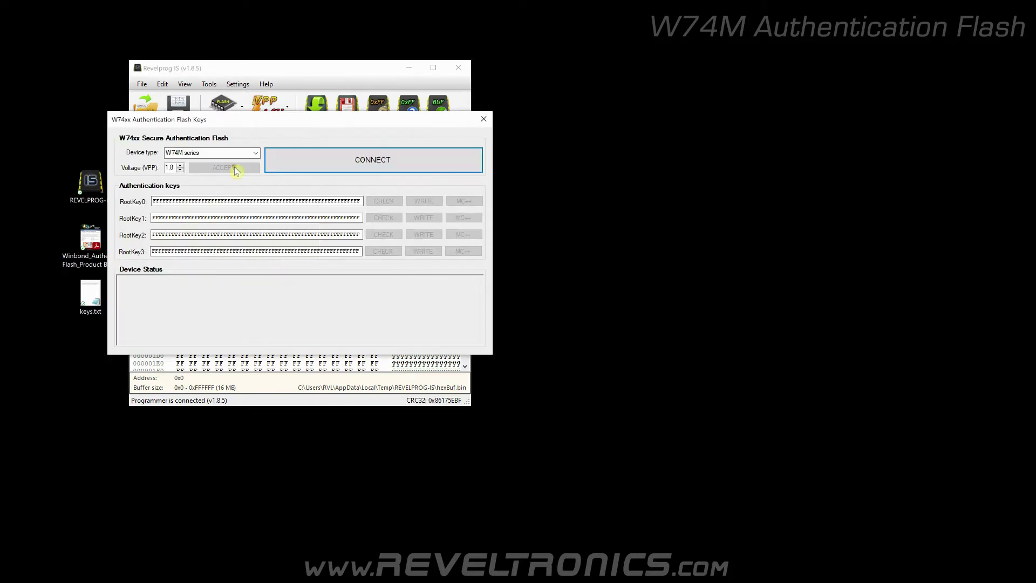
left_click(384, 163)
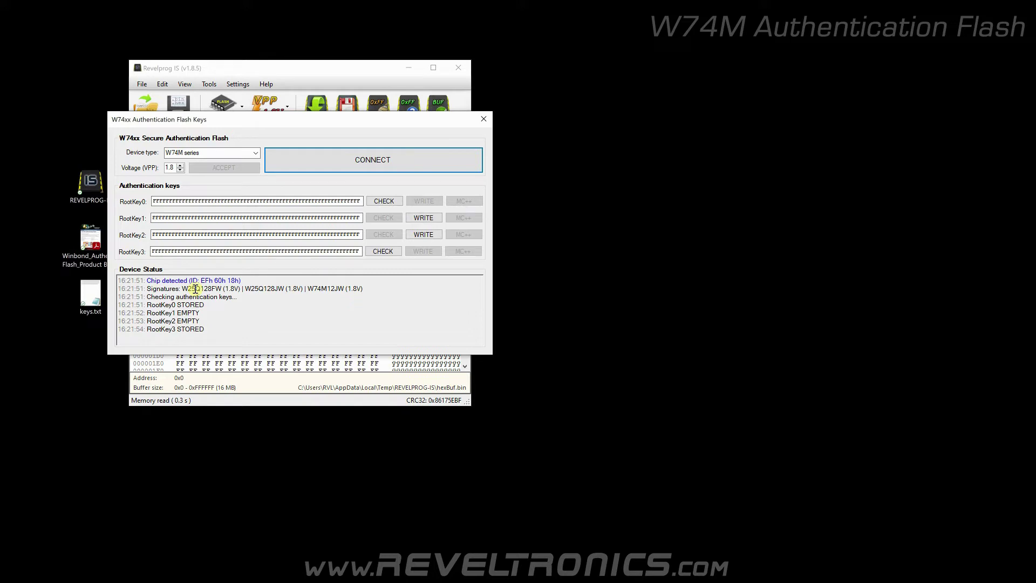
left_click_drag(190, 280, 237, 280)
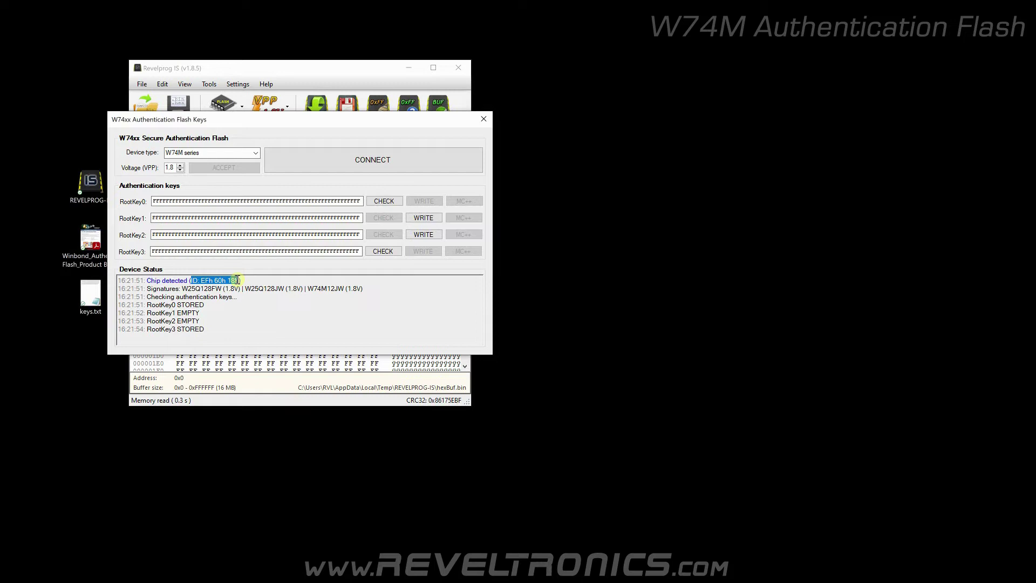
double_click(202, 288)
left_click(274, 300)
- Highlight the root key status lines, pointing out RootKey2 is EMPTY
left_click_drag(117, 305, 254, 334)
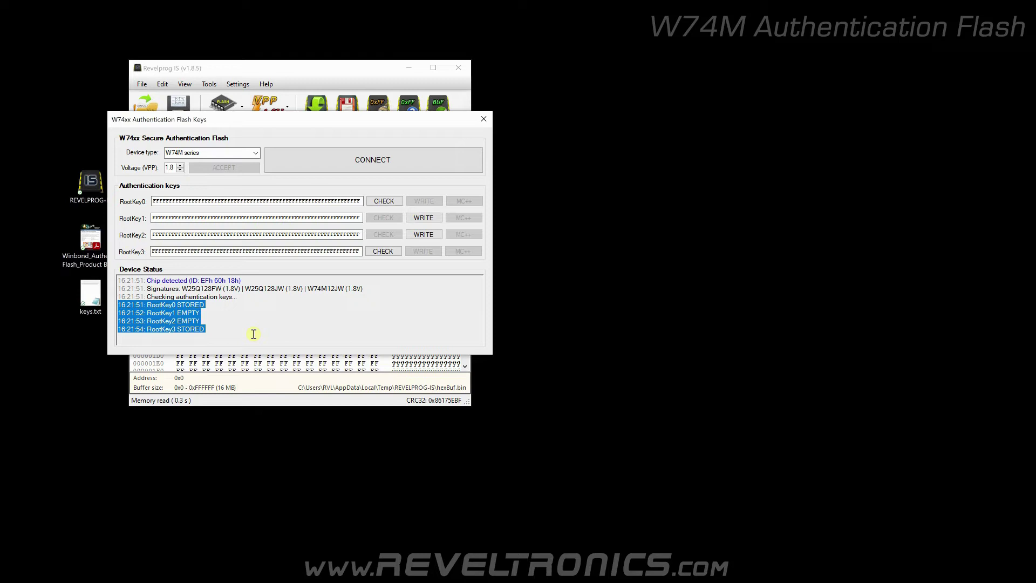
left_click(232, 313)
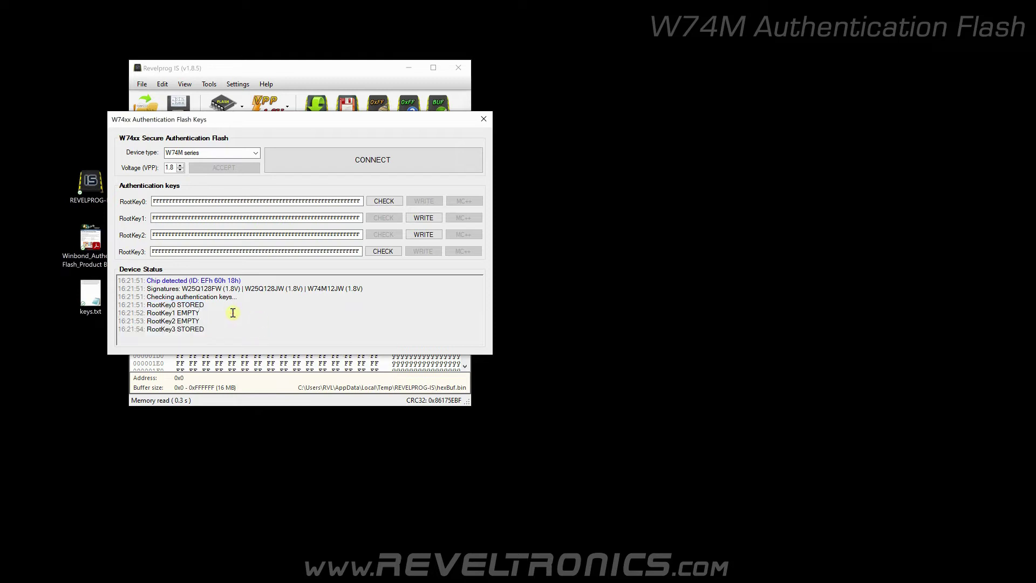
double_click(186, 320)
- Open keys.txt and check the default FF RootKey0 against the chip, which fails
double_click(86, 294)
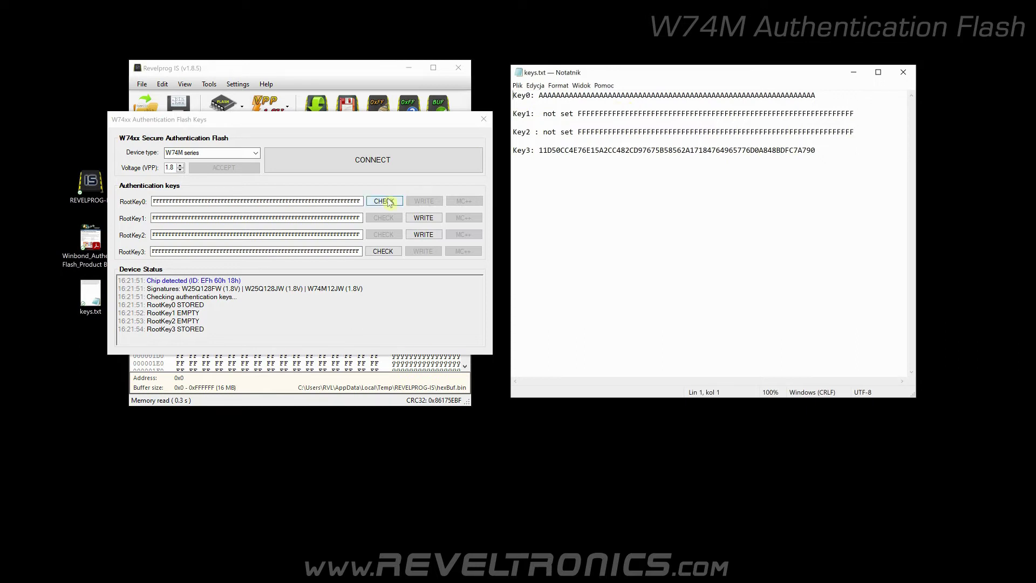
left_click(358, 202)
left_click(377, 204)
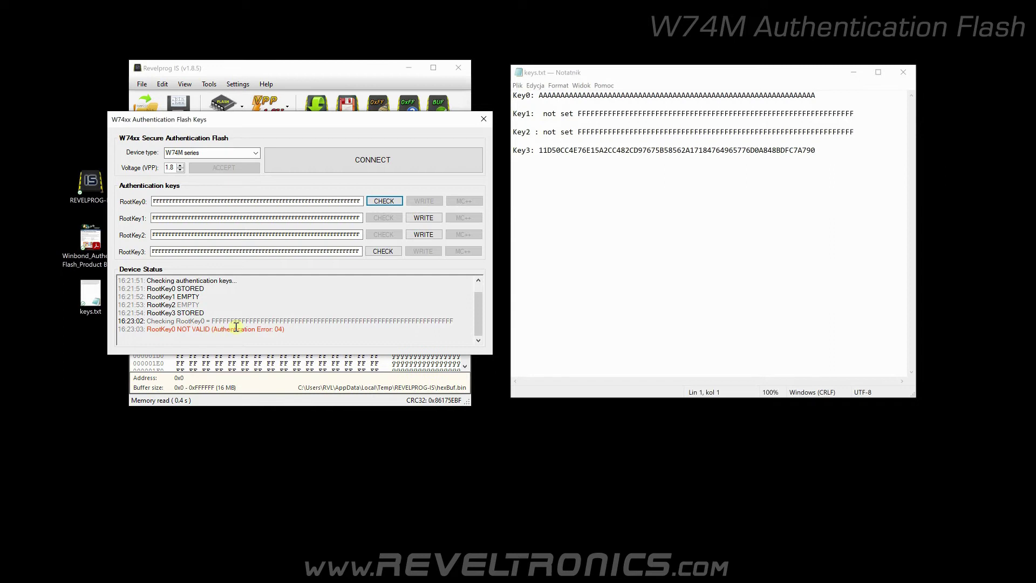
- Paste Key0 from keys.txt into RootKey0 and check it, getting AUTH SUCCESS
double_click(638, 96)
key("ctrl+c")
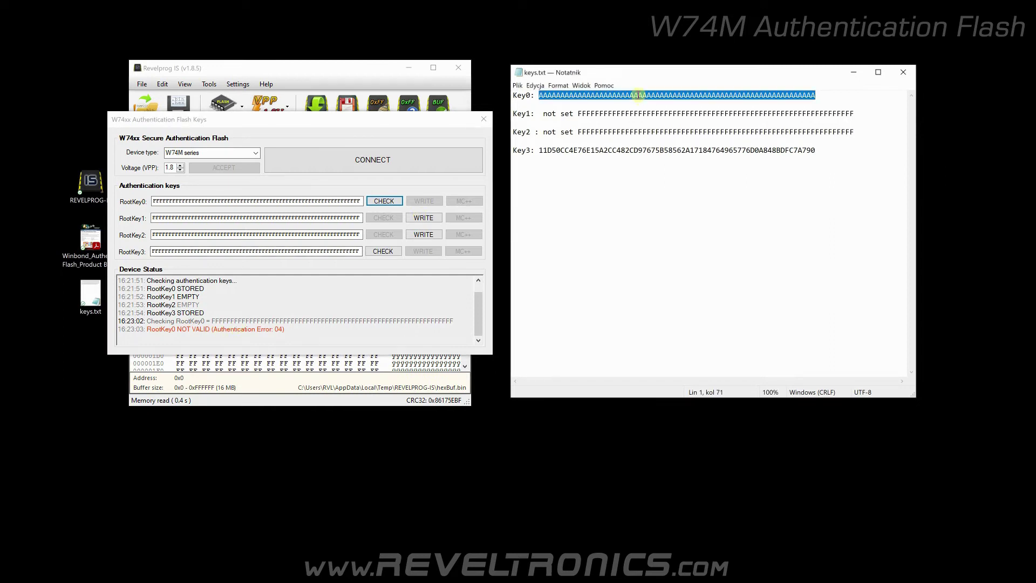
left_click(261, 201)
key("ctrl+a")
key("ctrl+v")
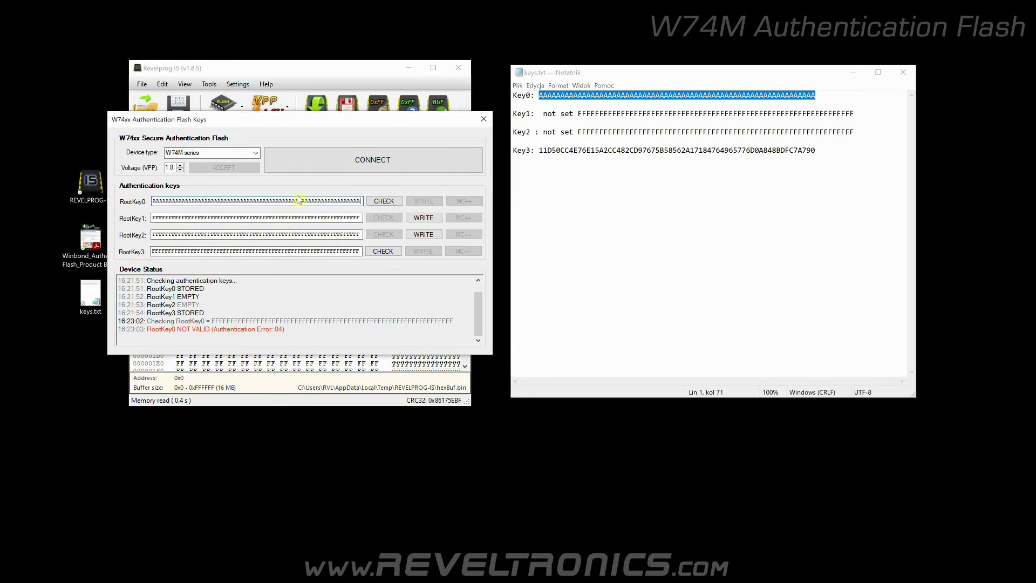
left_click(389, 206)
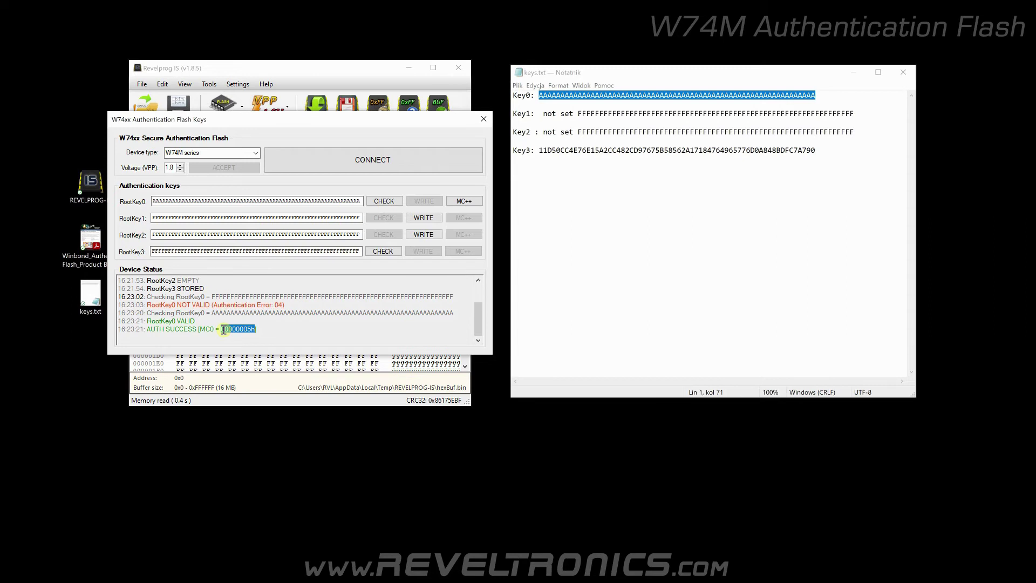
- Paste Key3 from keys.txt into RootKey3 and check it, reporting VALID with MC3 = 00000000h
double_click(591, 151)
key("ctrl+c")
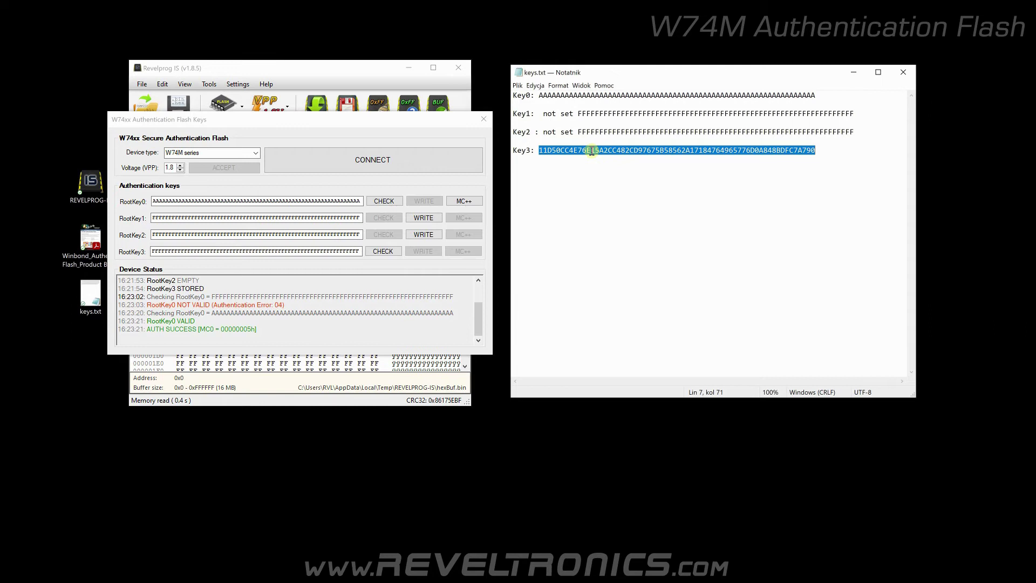
double_click(273, 251)
key("ctrl+v")
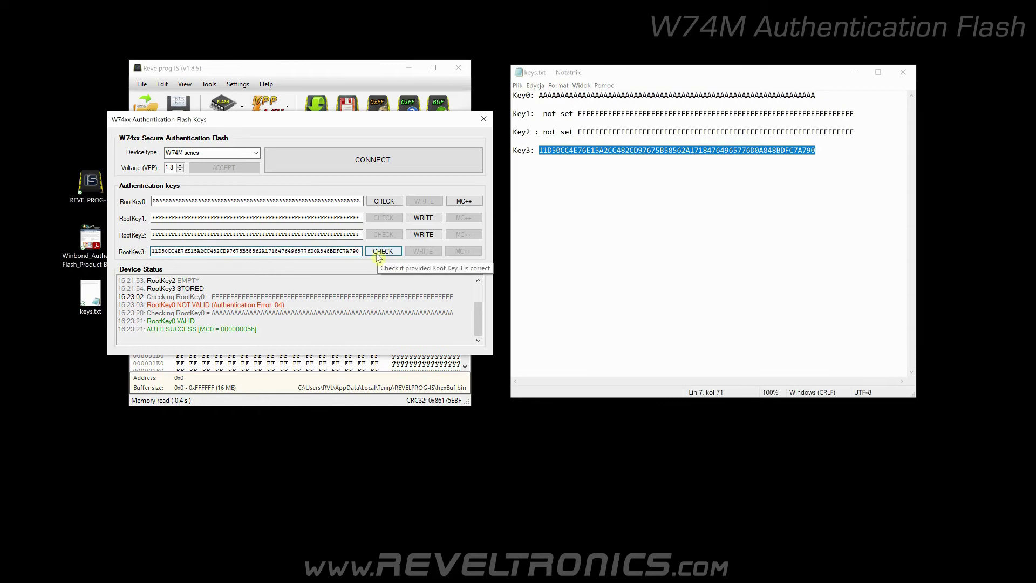
left_click(376, 255)
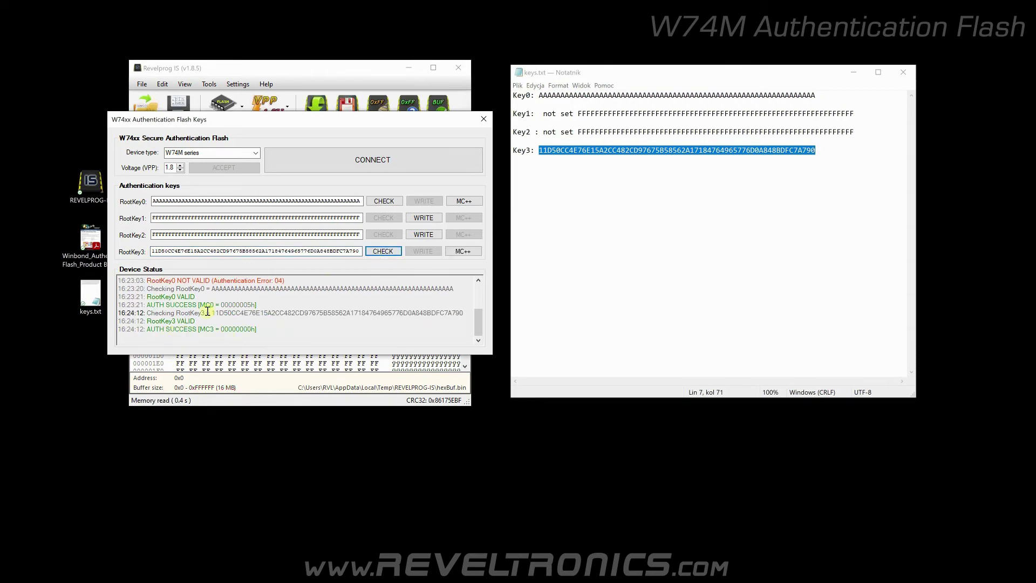
- Change one RootKey3 digit to 2 and recheck, getting Authentication Error: 04
left_click(275, 251)
key("BackSpace")
type("2")
left_click(380, 253)
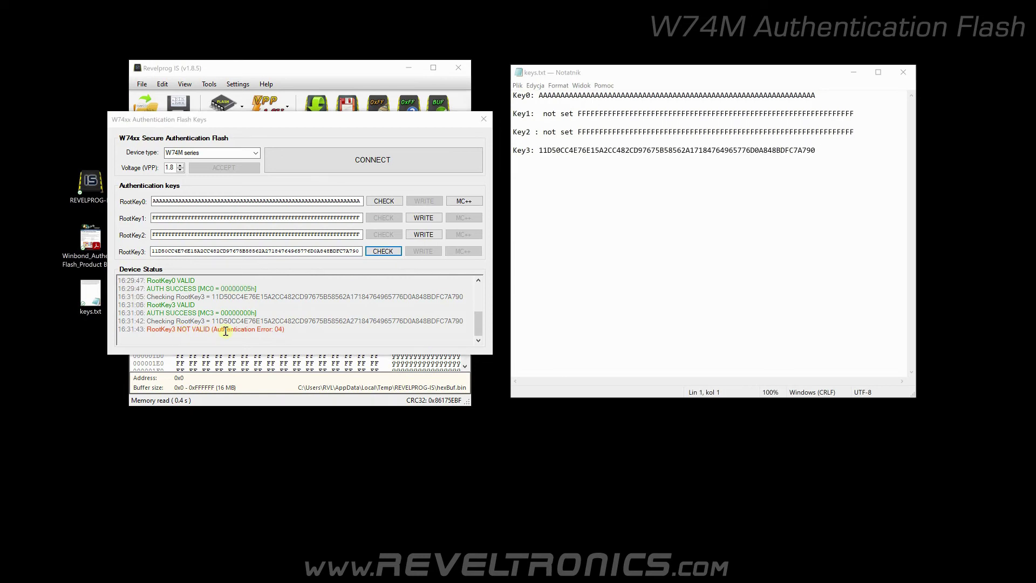
- Enter a new 64-digit hex RootKey1, save it over Key1 in keys.txt, and write it to the chip
double_click(239, 218)
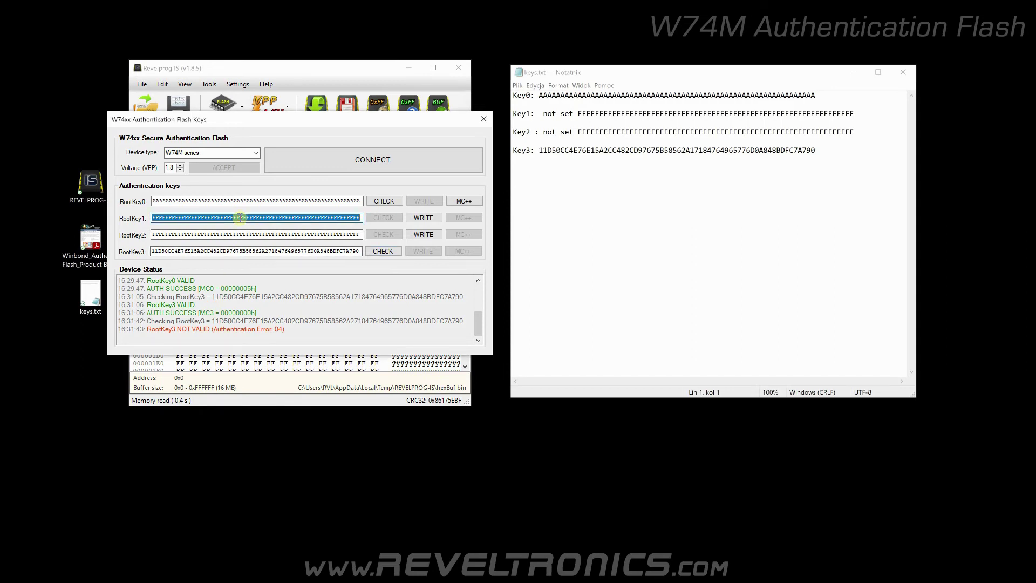
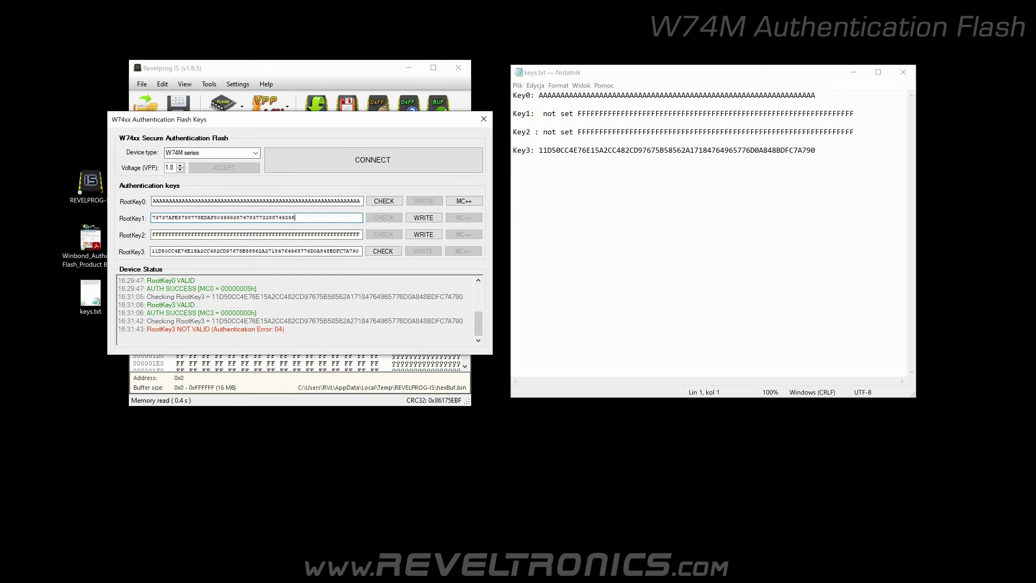
double_click(239, 218)
key("ctrl+c")
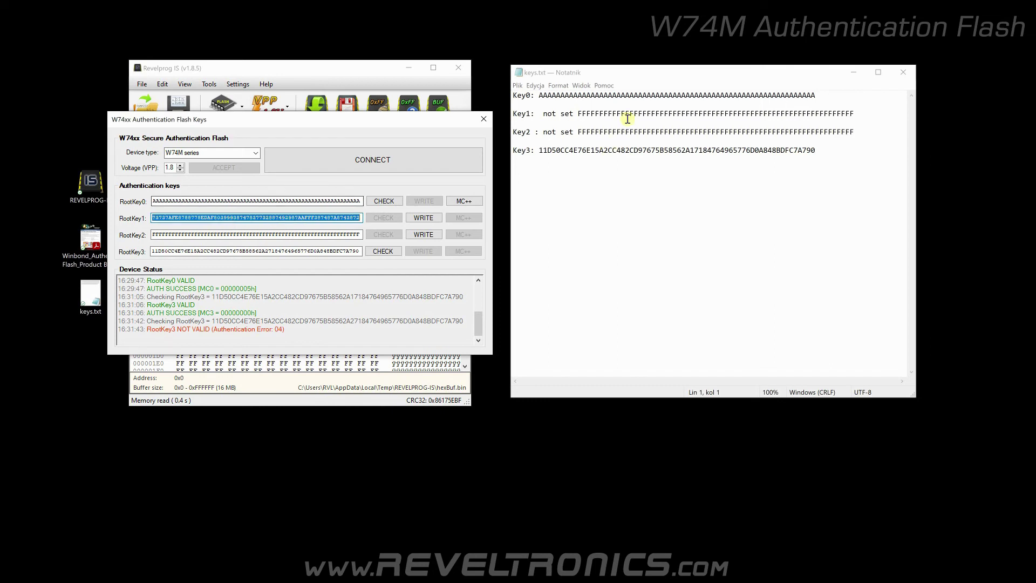
left_click(630, 112)
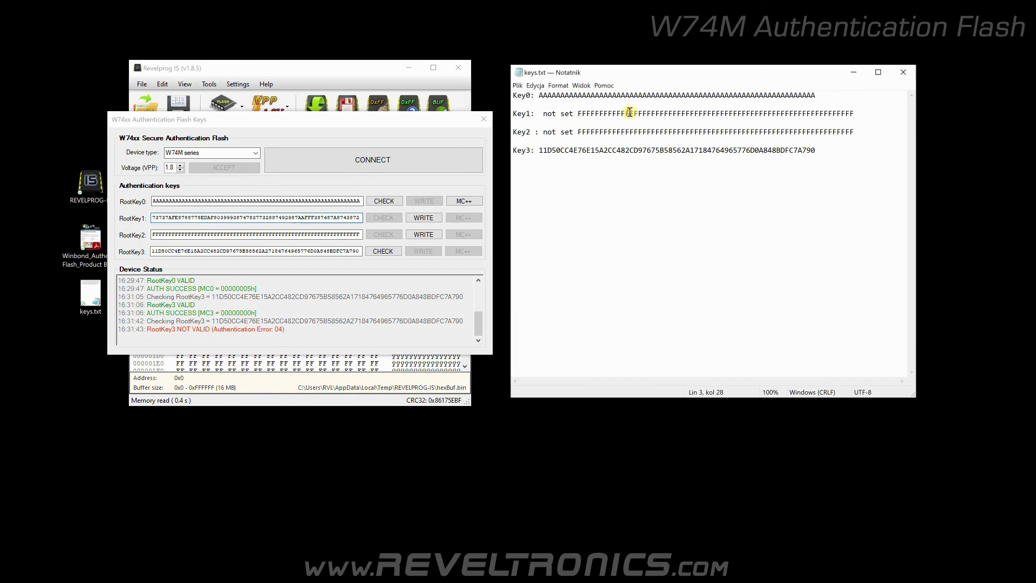
double_click(629, 113)
key("ctrl+v")
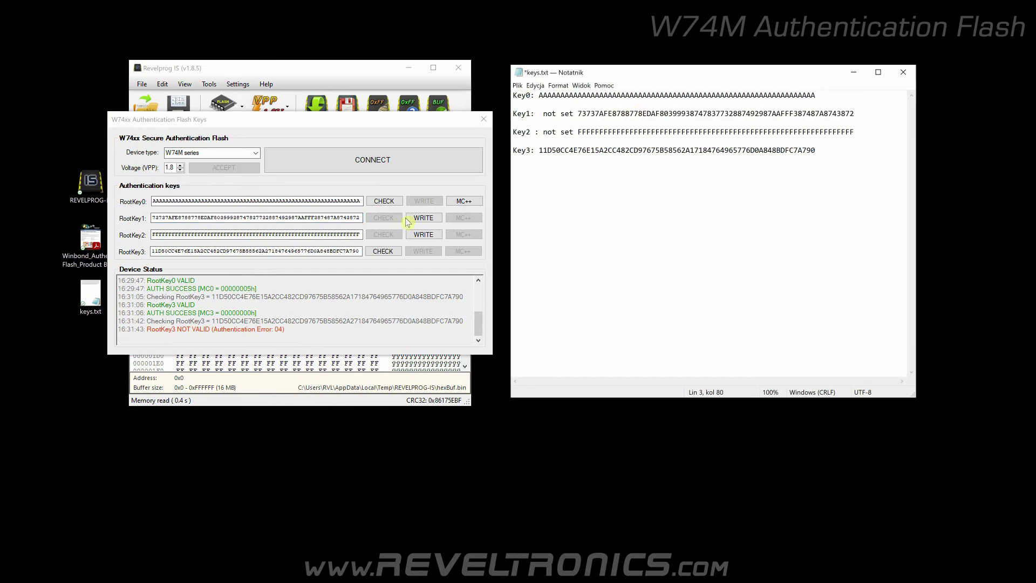
left_click(419, 218)
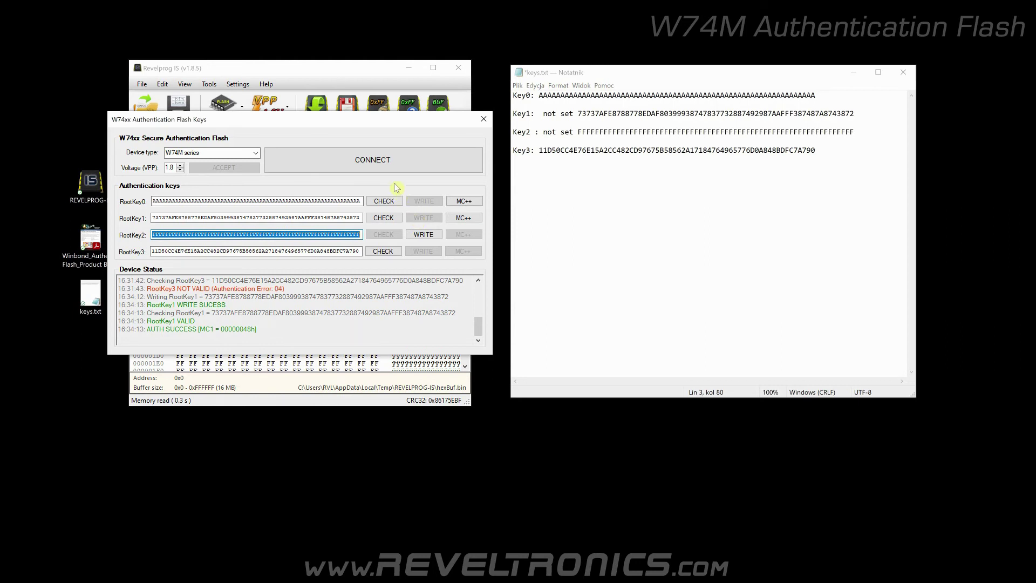
- Reconnect to the chip and confirm RootKey1 now reads STORED
left_click(396, 164)
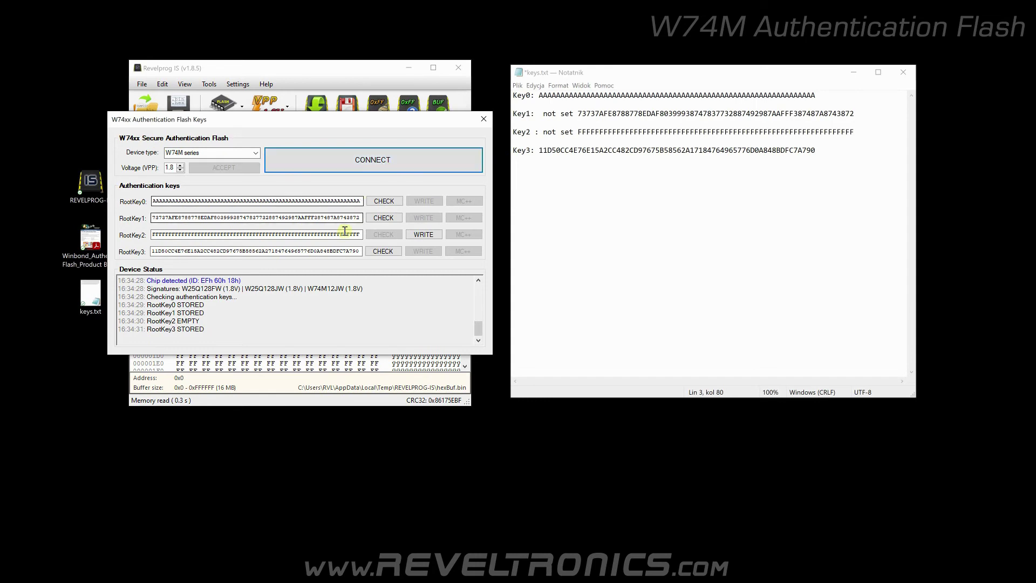
double_click(187, 313)
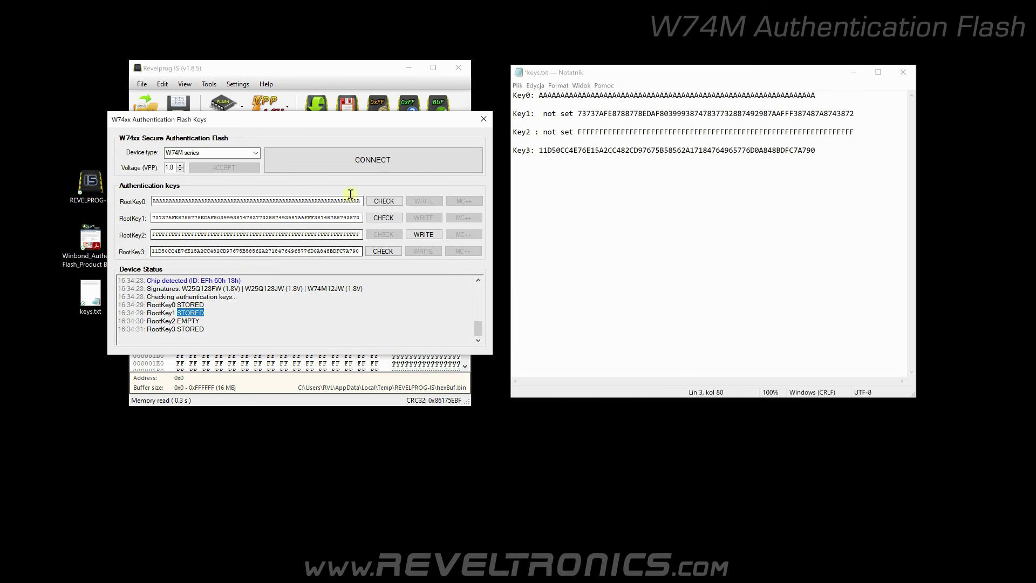
- Close the keys window and select W74M12JW as the target device
left_click(483, 119)
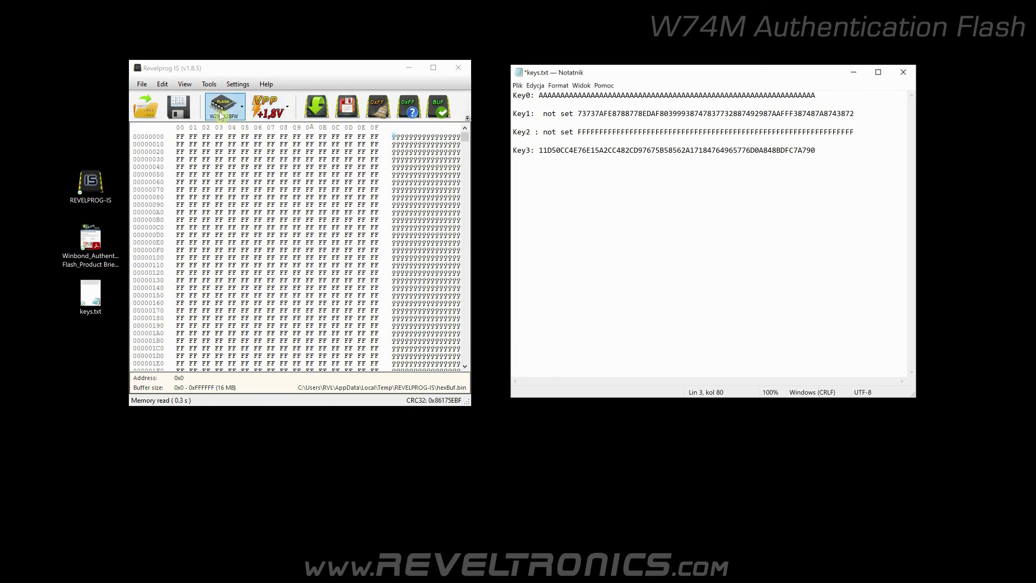
left_click(235, 106)
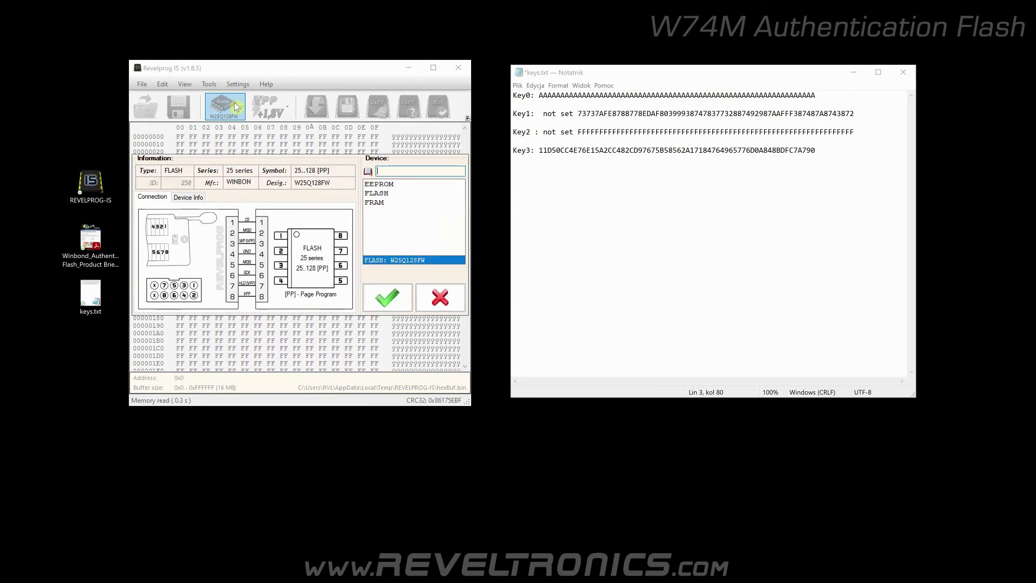
type("W")
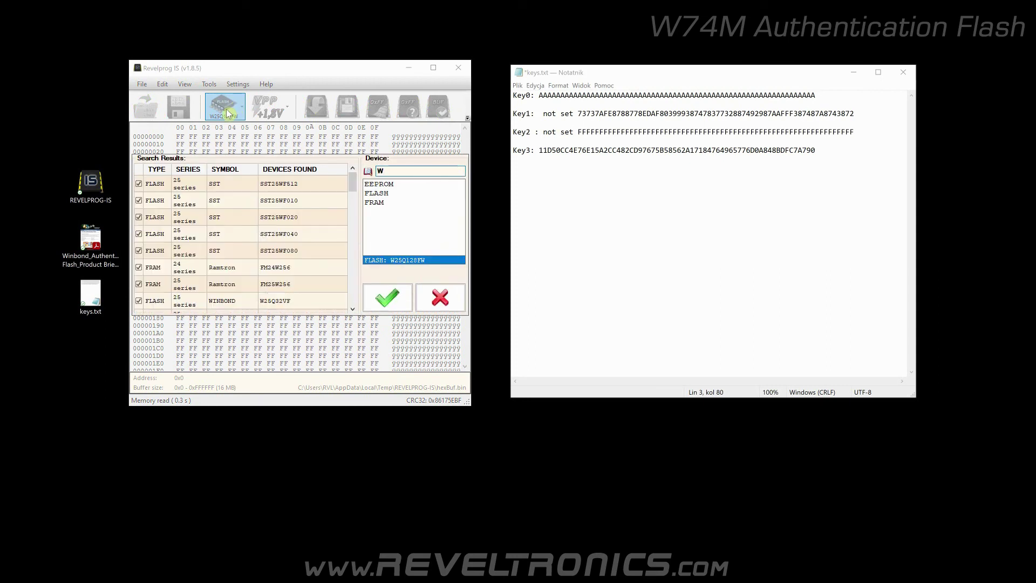
type("74M")
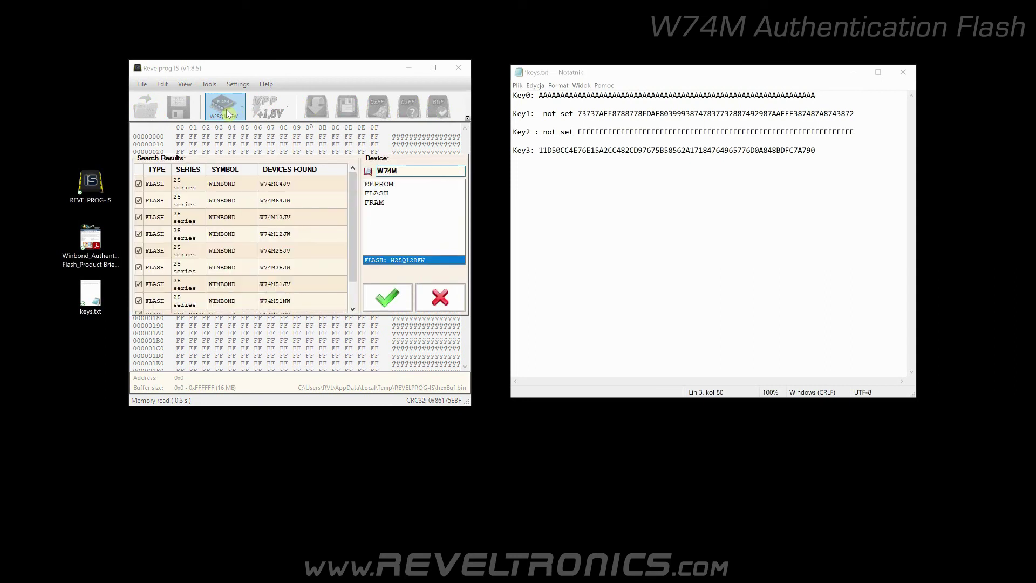
type("12JW")
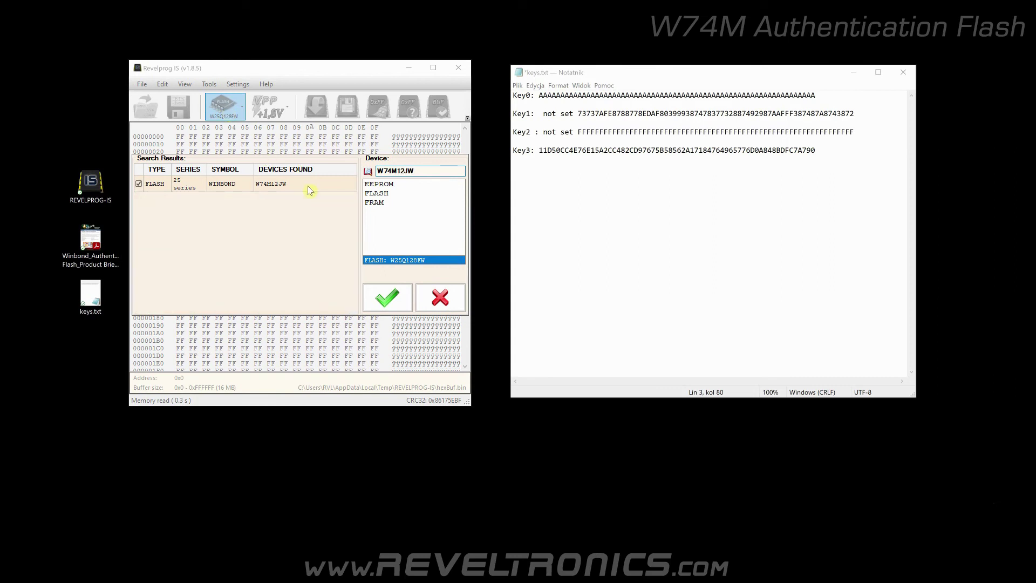
left_click(311, 186)
left_click(392, 301)
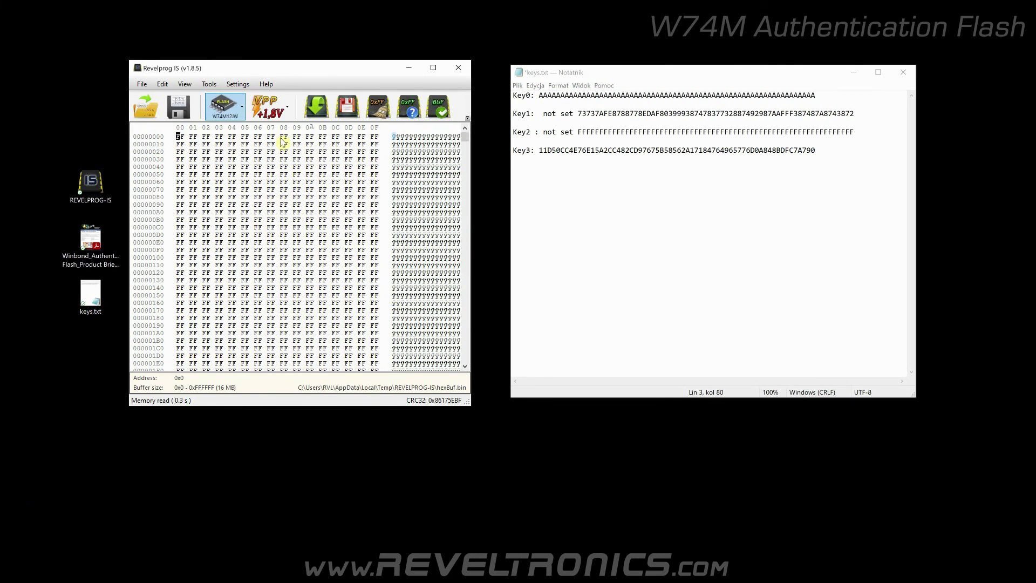
- Fill the buffer with random bytes, program it into the W74M12JW, and acknowledge Verification OK
left_click(162, 85)
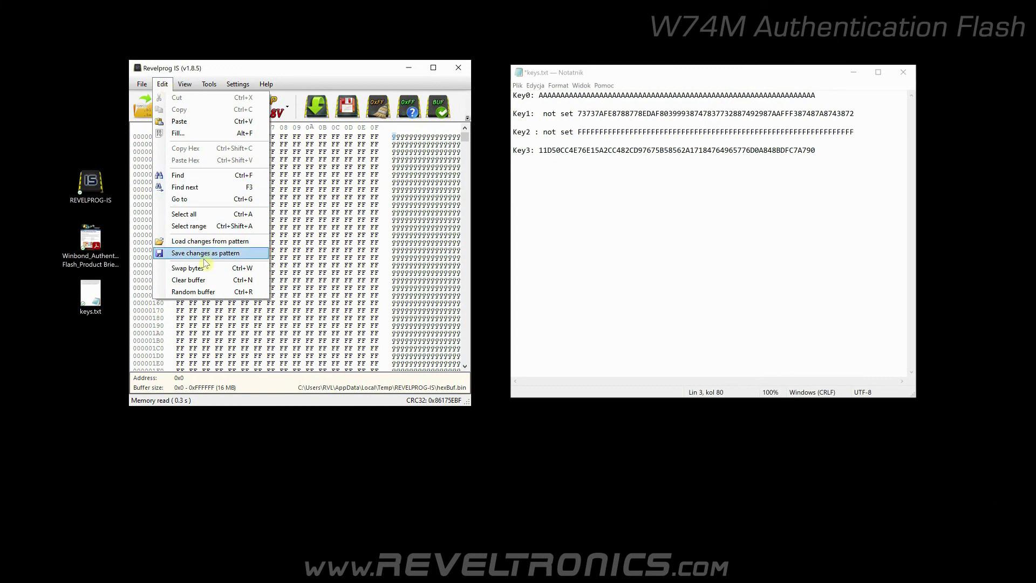
left_click(202, 291)
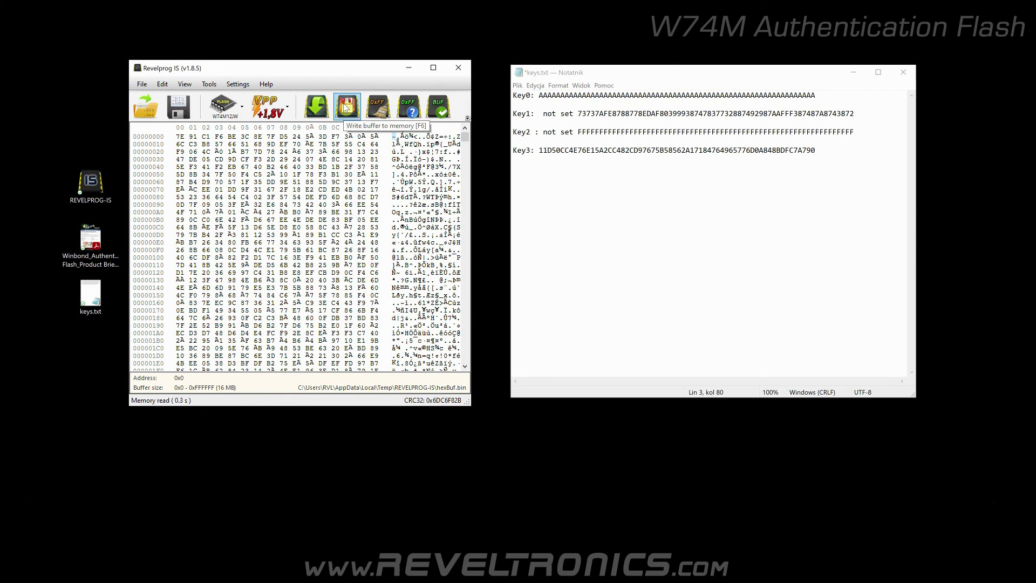
left_click(346, 107)
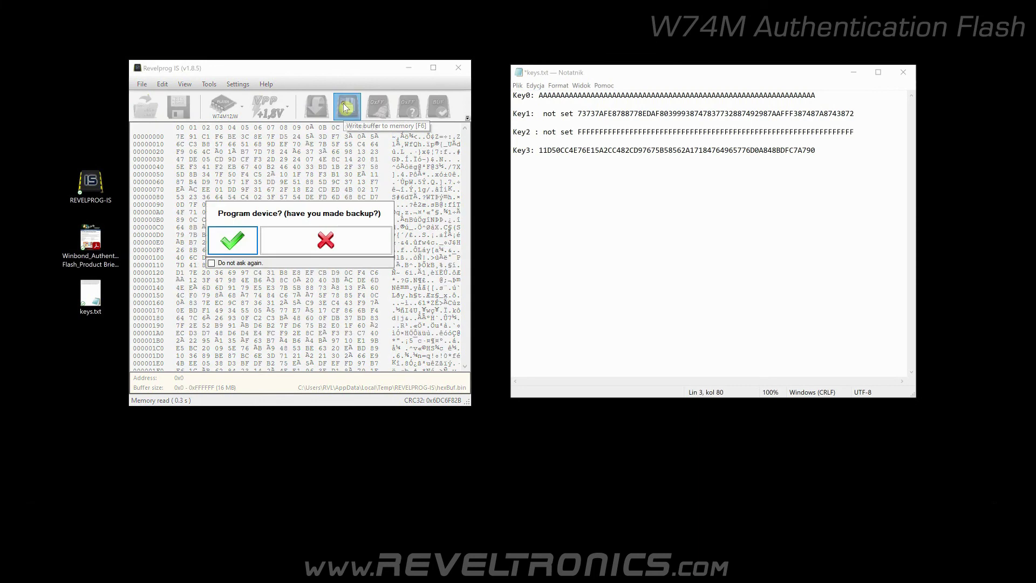
left_click(233, 241)
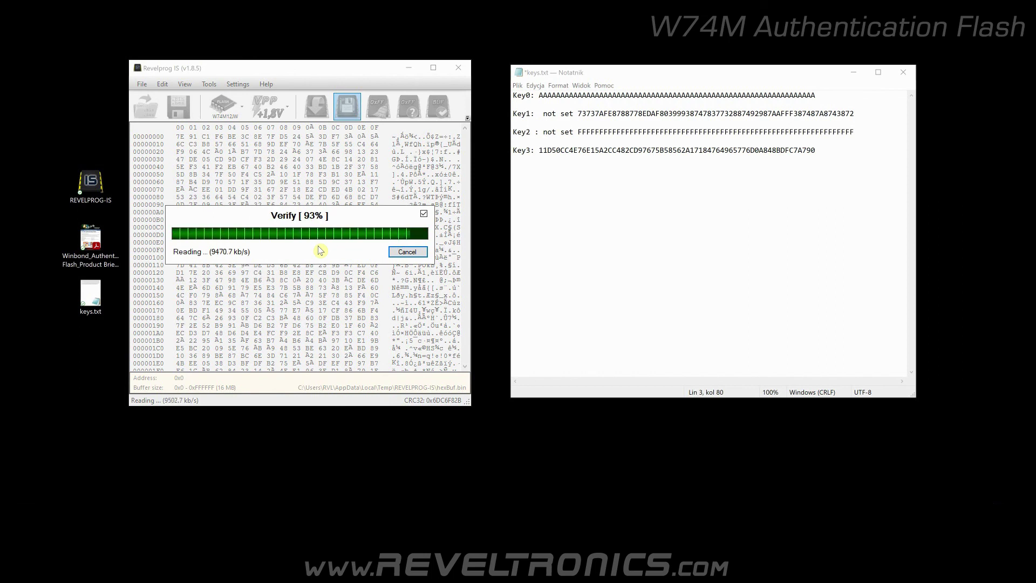
key("Return")
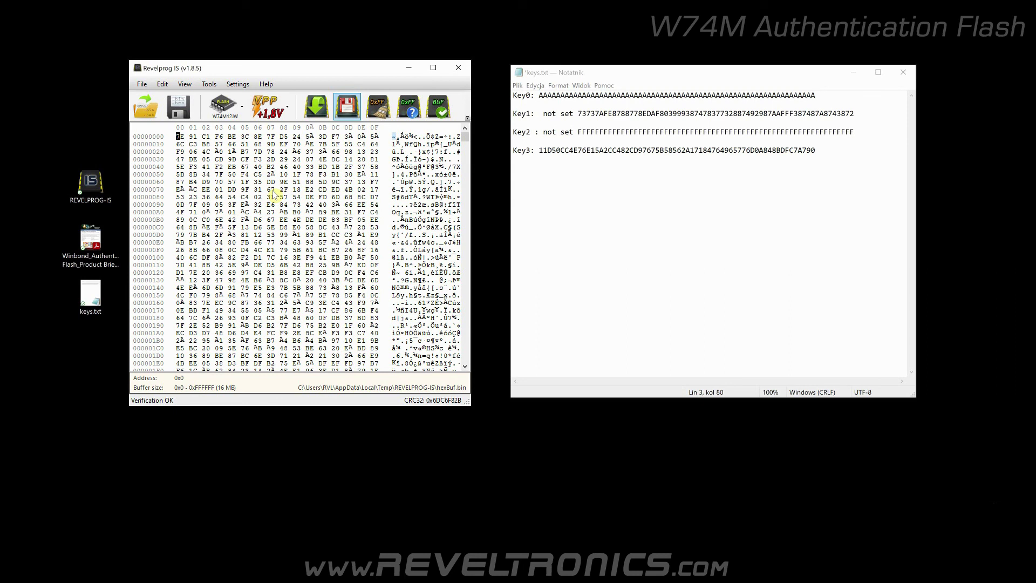
- Close keys.txt in Notepad without saving (Nie zapisuj), then close Revelprog-IS
left_click(903, 71)
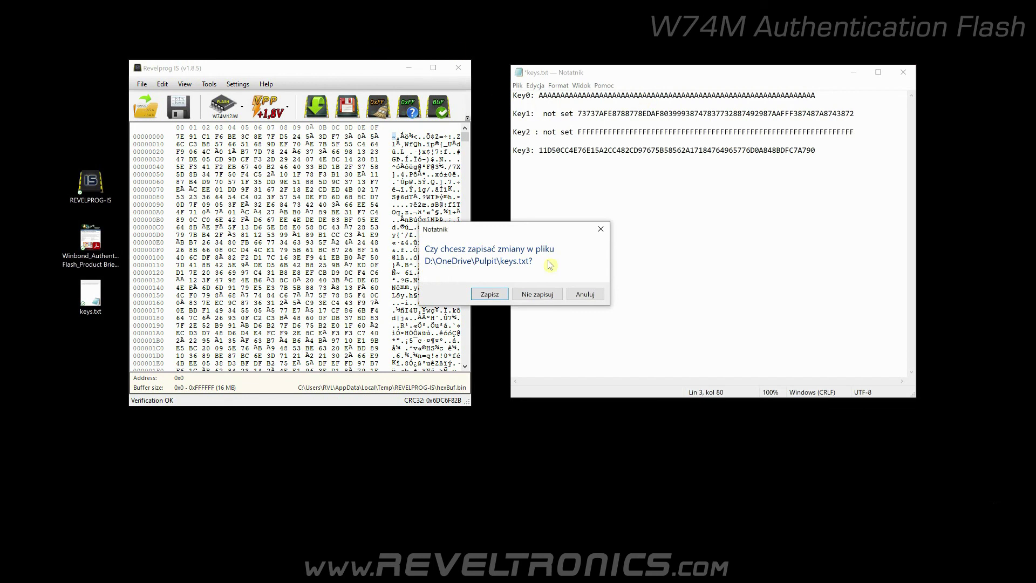
left_click(549, 294)
left_click(457, 68)
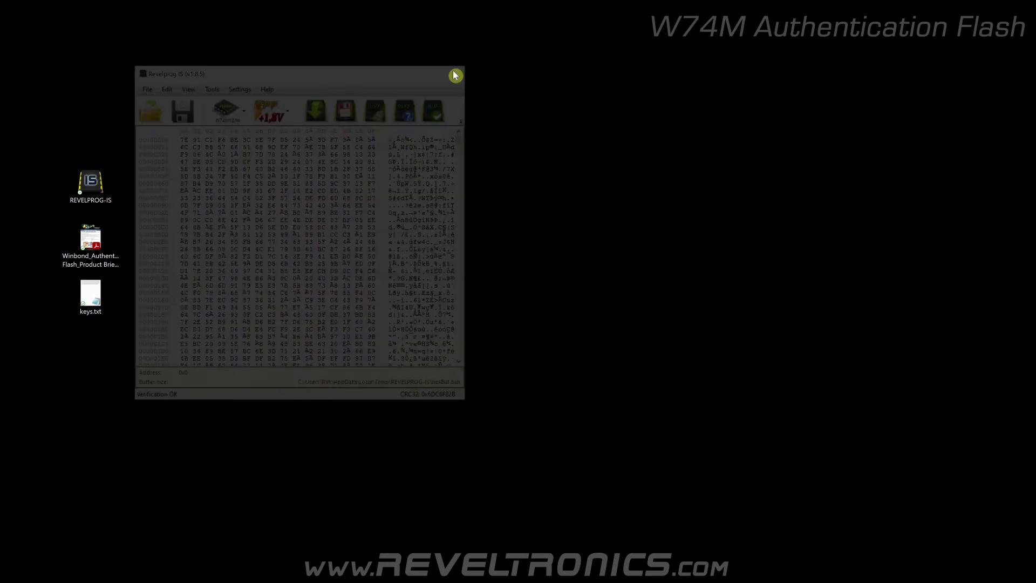